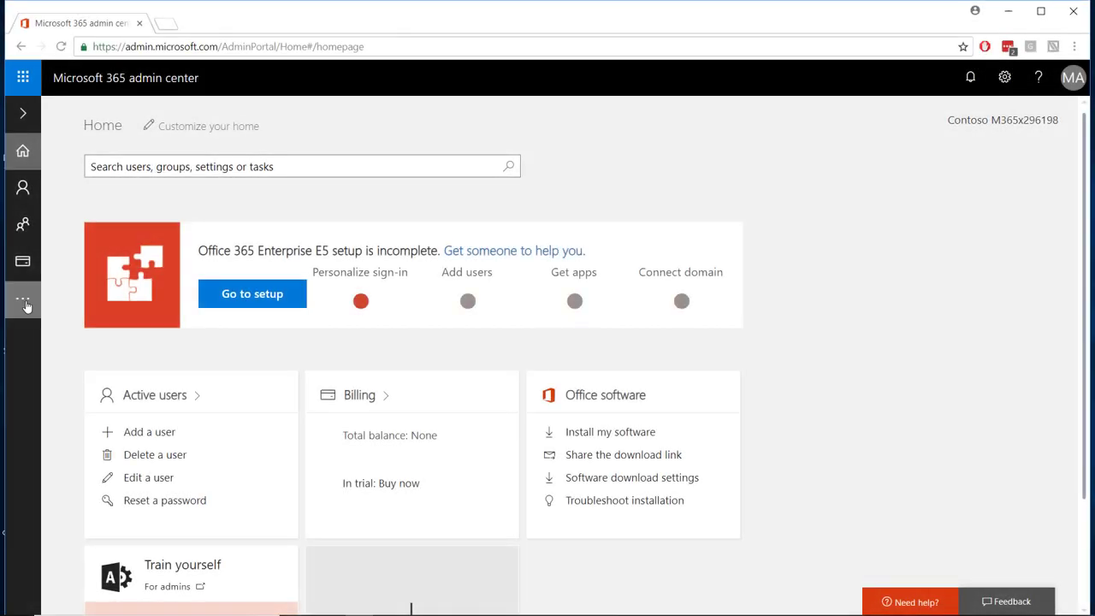
- Go to the Security & Compliance Center's Threat management Policy page listing the protection policy types
click(24, 303)
mouse_move(22, 522)
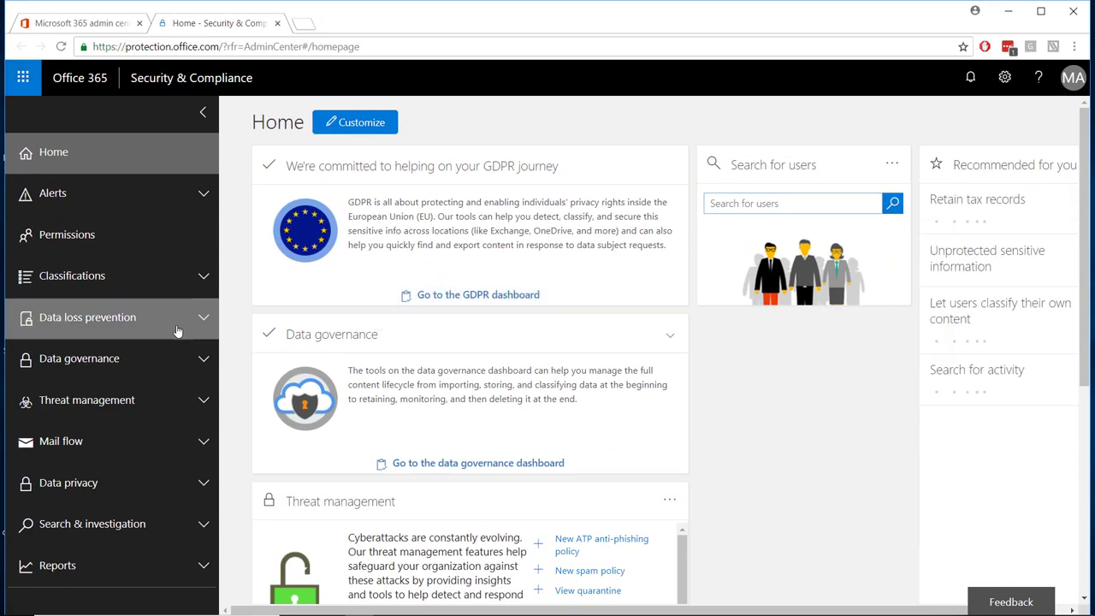
click(137, 400)
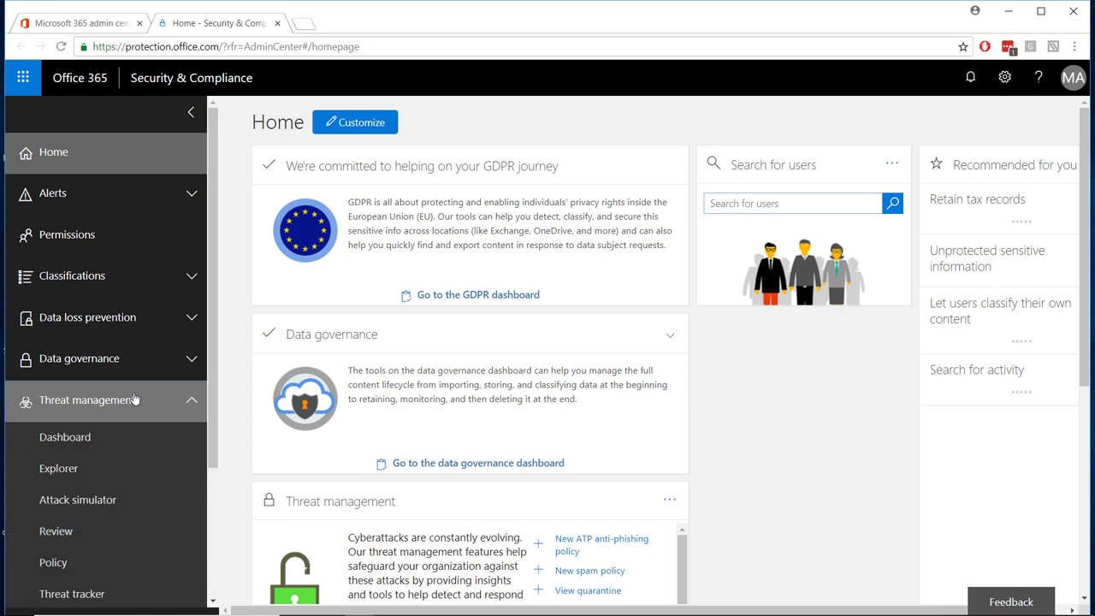
click(76, 558)
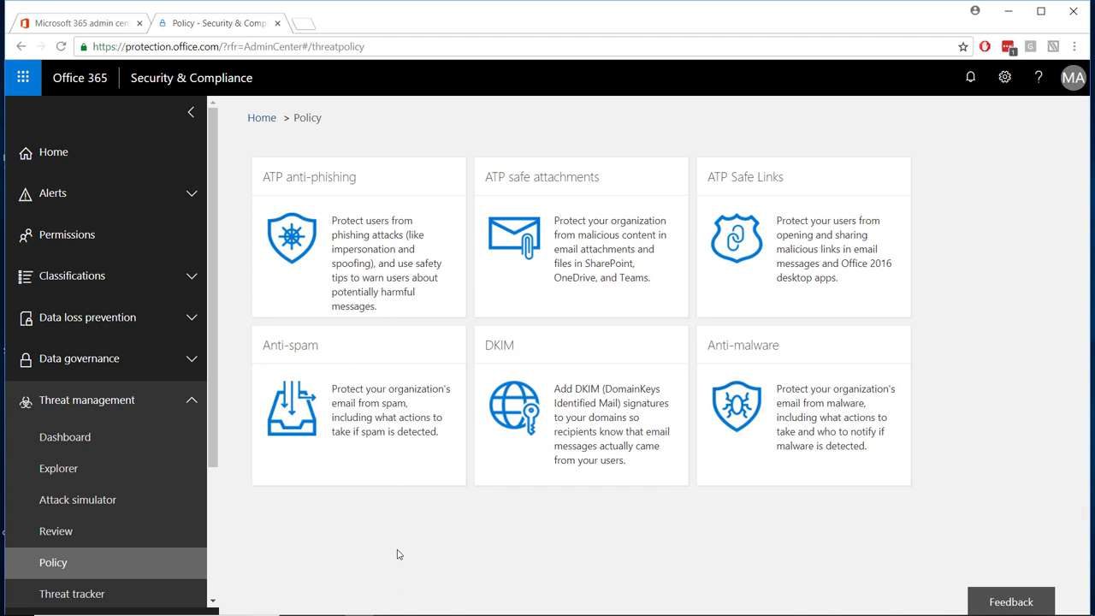
- Open ATP anti-phishing and bring up the Default policy's settings, including Impersonation
click(383, 257)
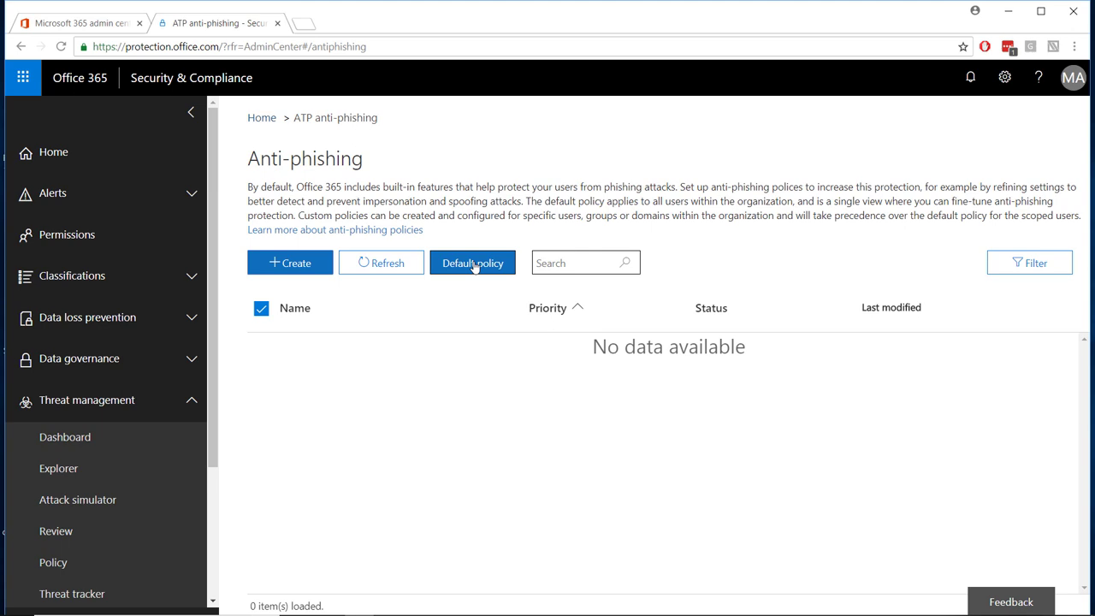
click(473, 263)
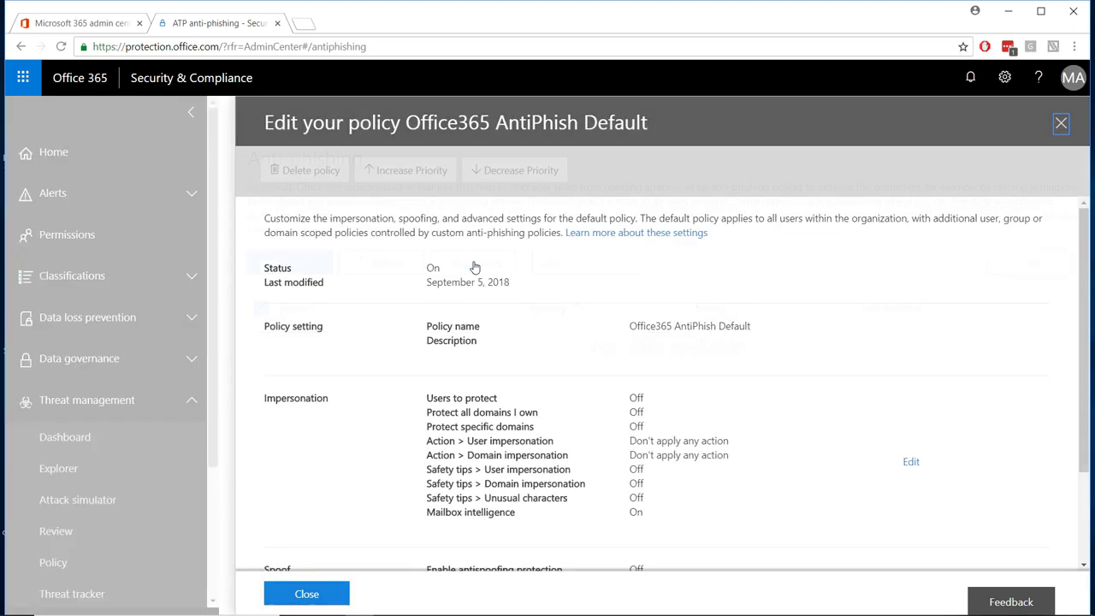
scroll(549, 260, down, 1)
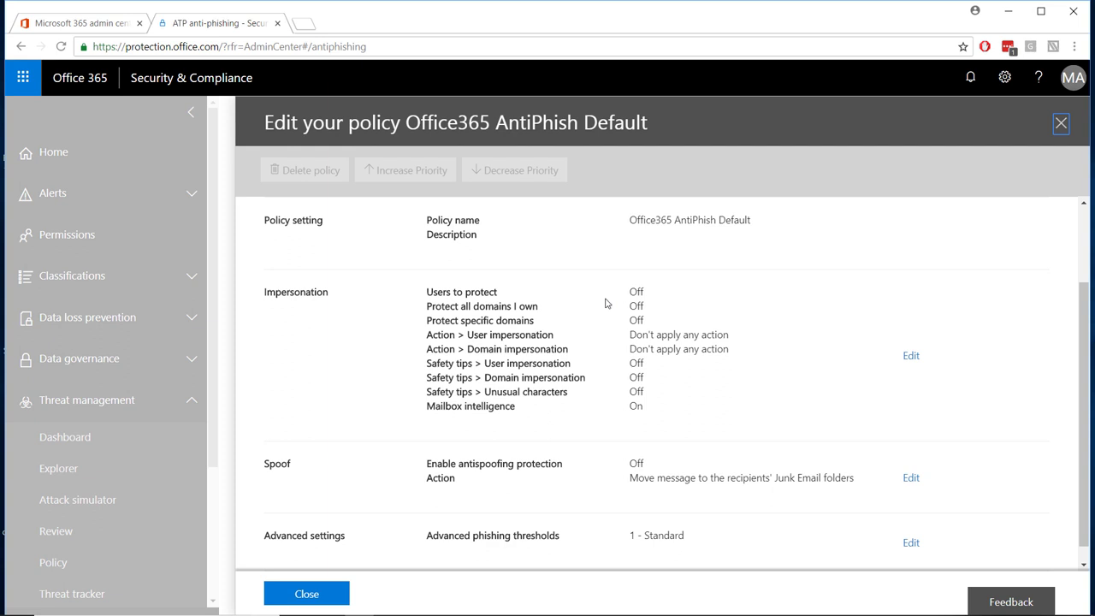
- Edit the default policy's impersonation settings to automatically include all domains you own
click(921, 363)
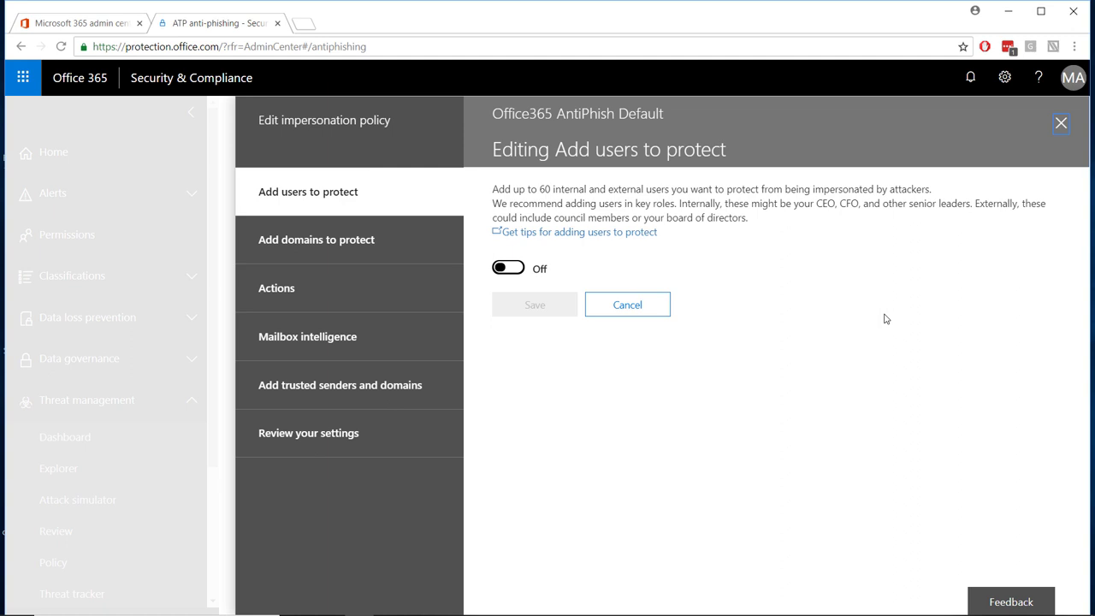
click(371, 242)
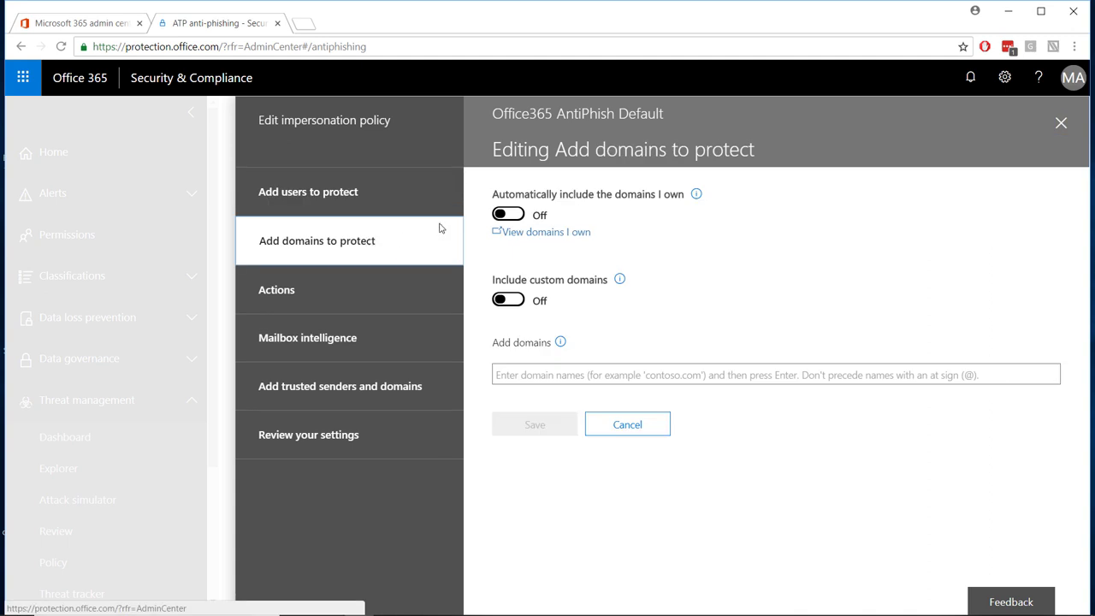
click(500, 216)
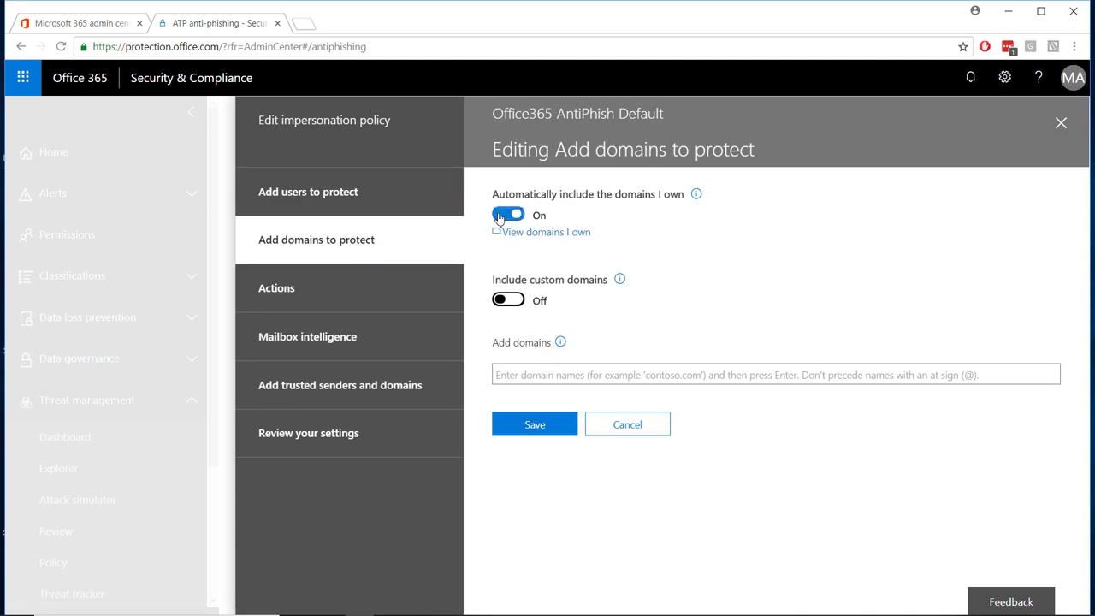
click(363, 308)
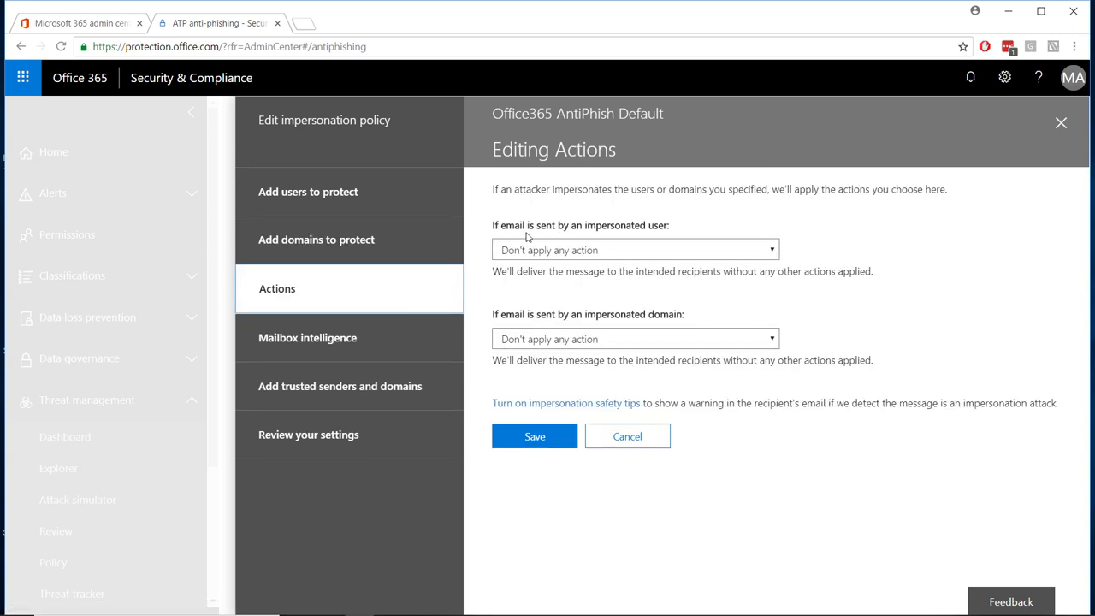
- Move impersonated-user and impersonated-domain mail to the recipients' Junk Email folders
click(637, 252)
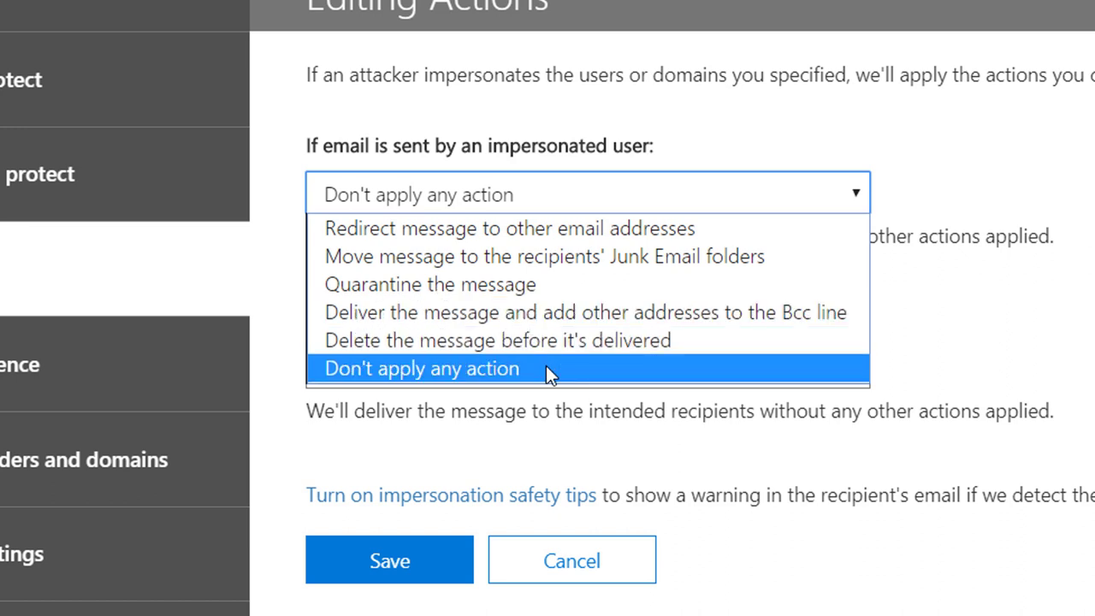
click(585, 256)
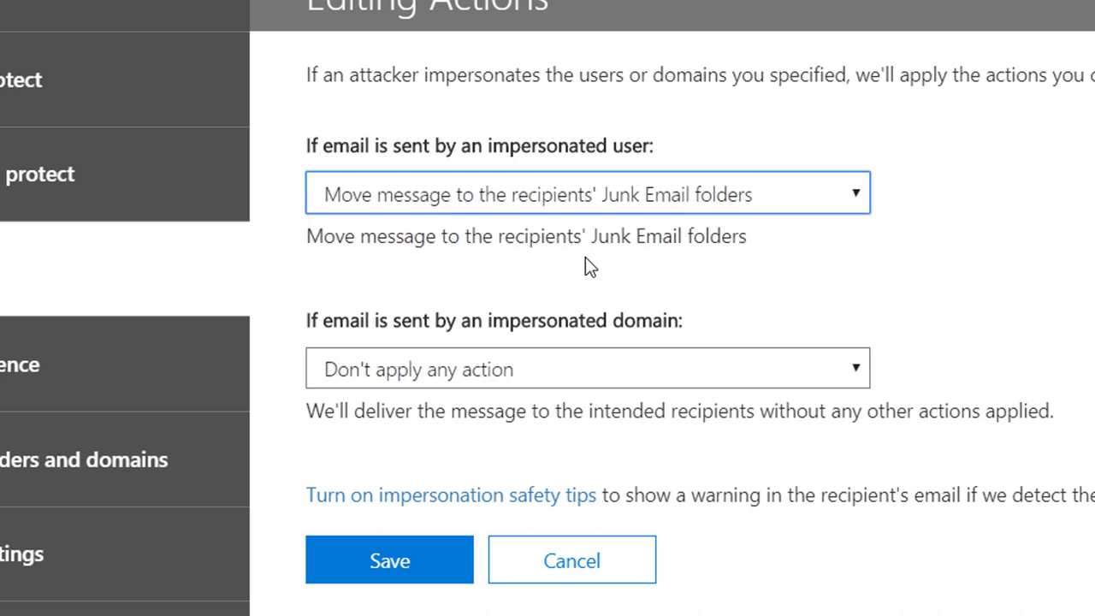
click(577, 374)
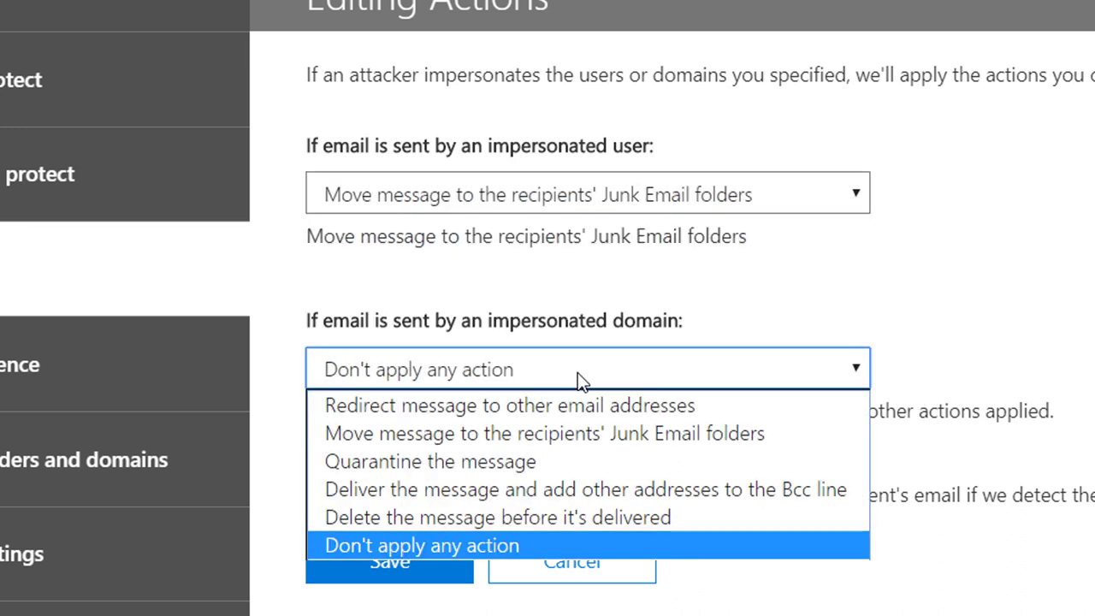
click(585, 435)
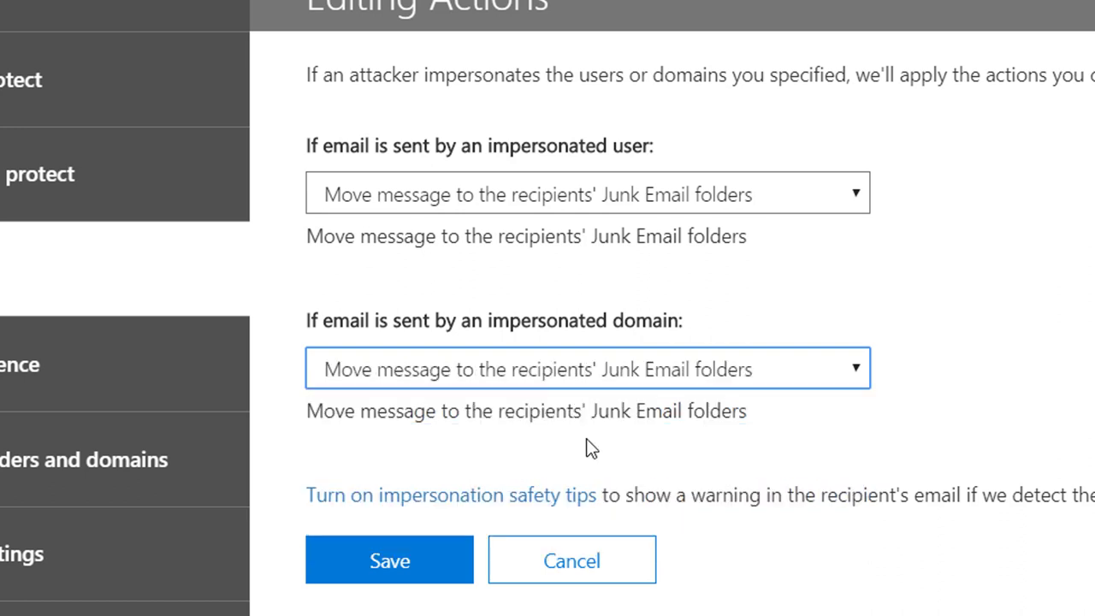
click(493, 507)
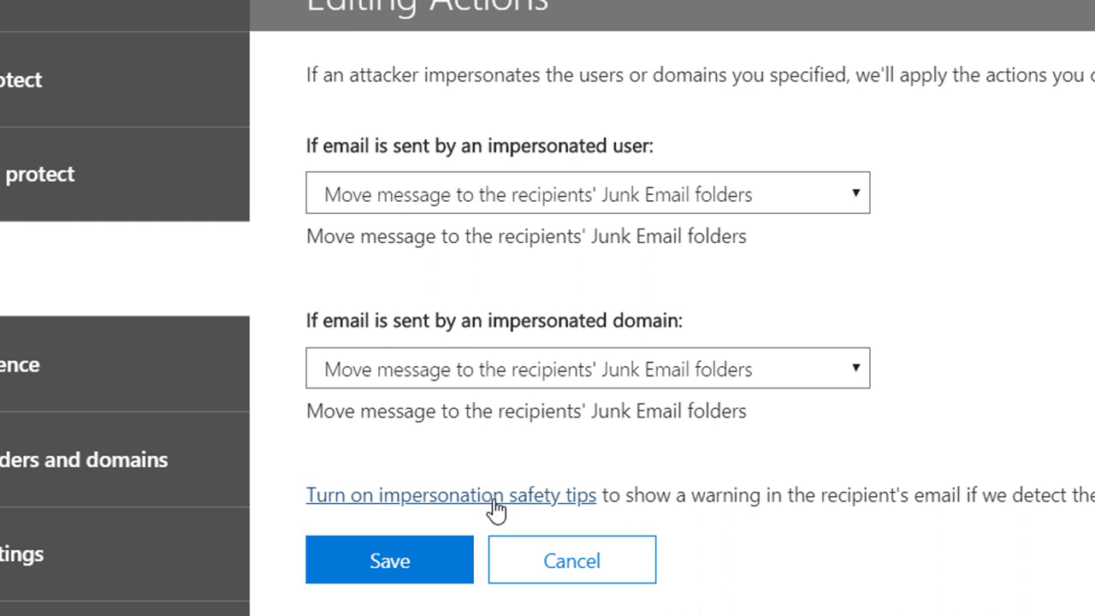
- Turn on safety tips for impersonated users, impersonated domains and unusual characters
click(741, 128)
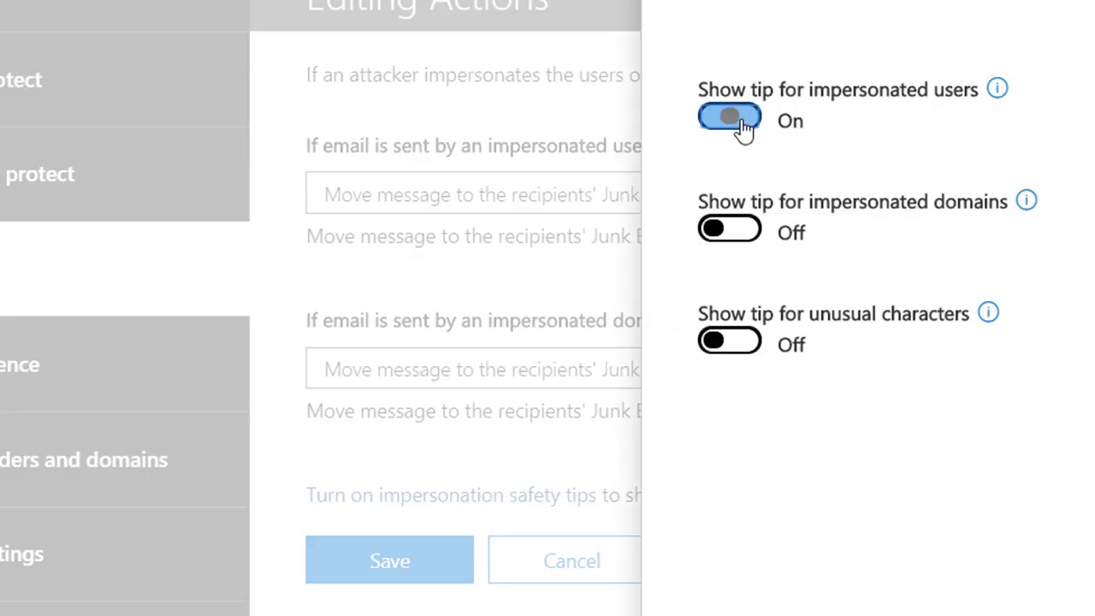
click(737, 233)
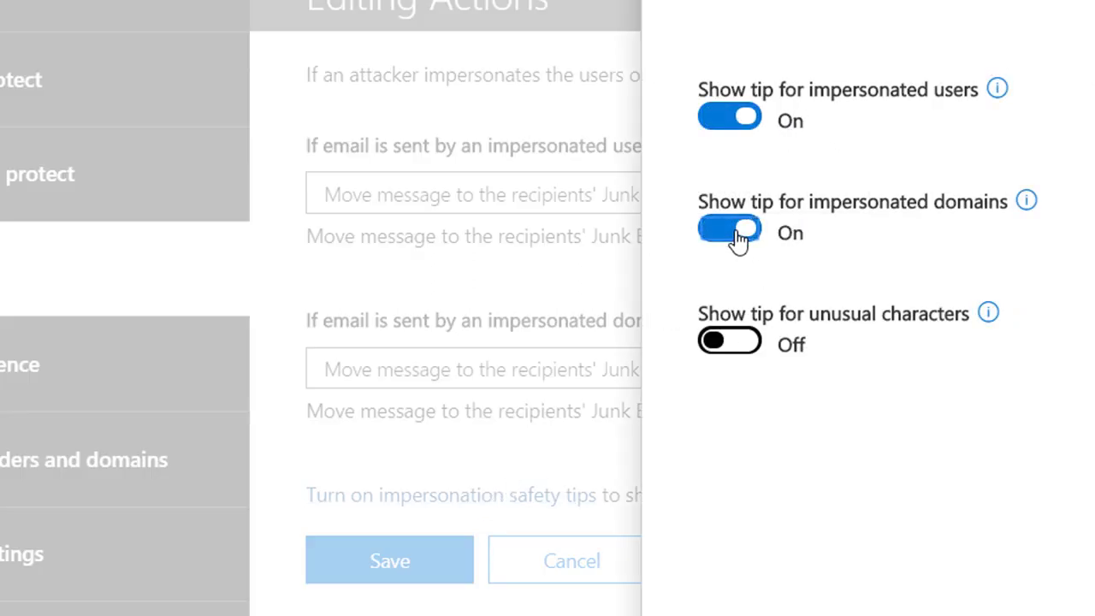
click(741, 341)
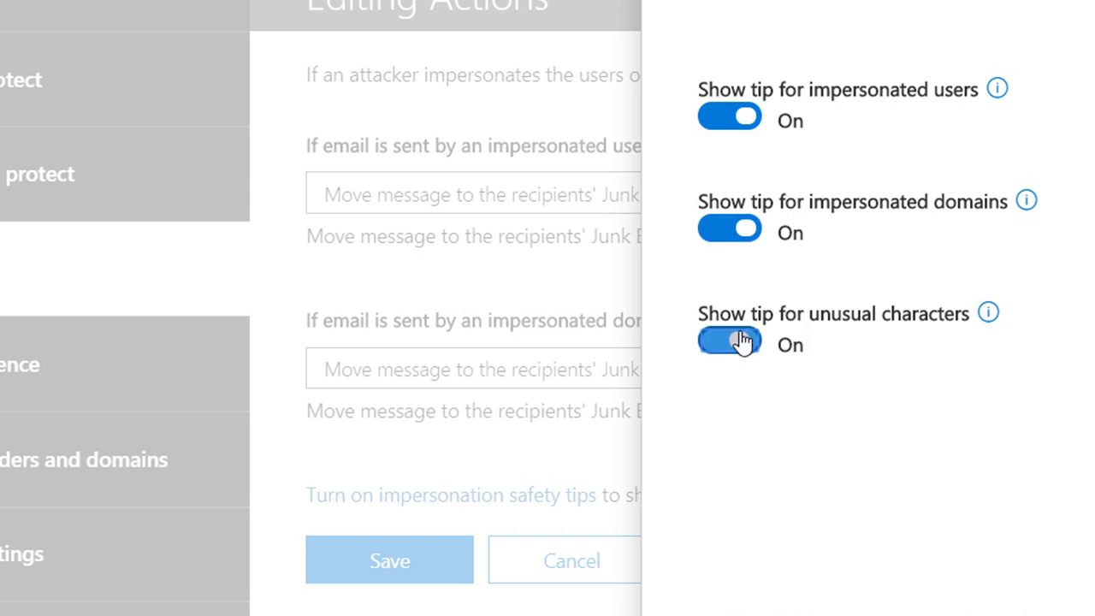
click(715, 314)
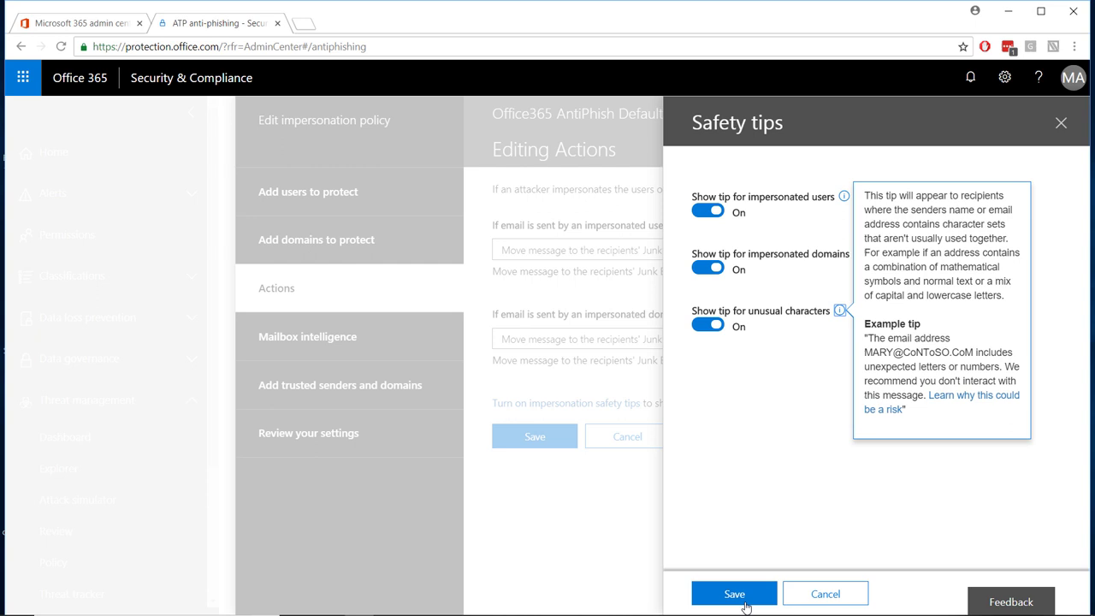
- Save the safety tips, confirm mailbox intelligence is on, and view the empty trusted senders lists
click(737, 594)
click(334, 350)
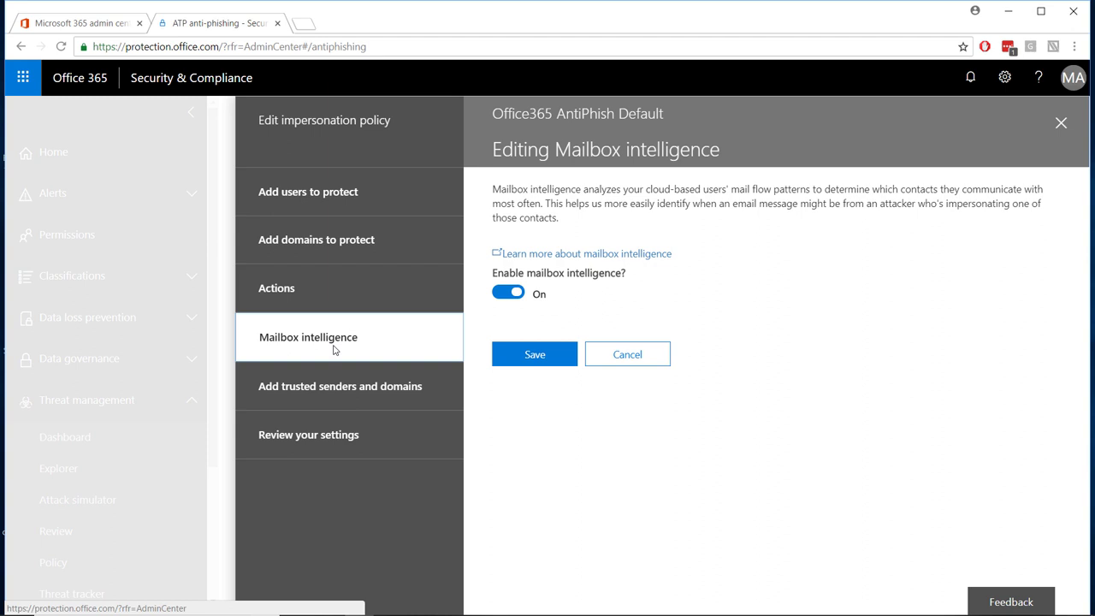
click(322, 389)
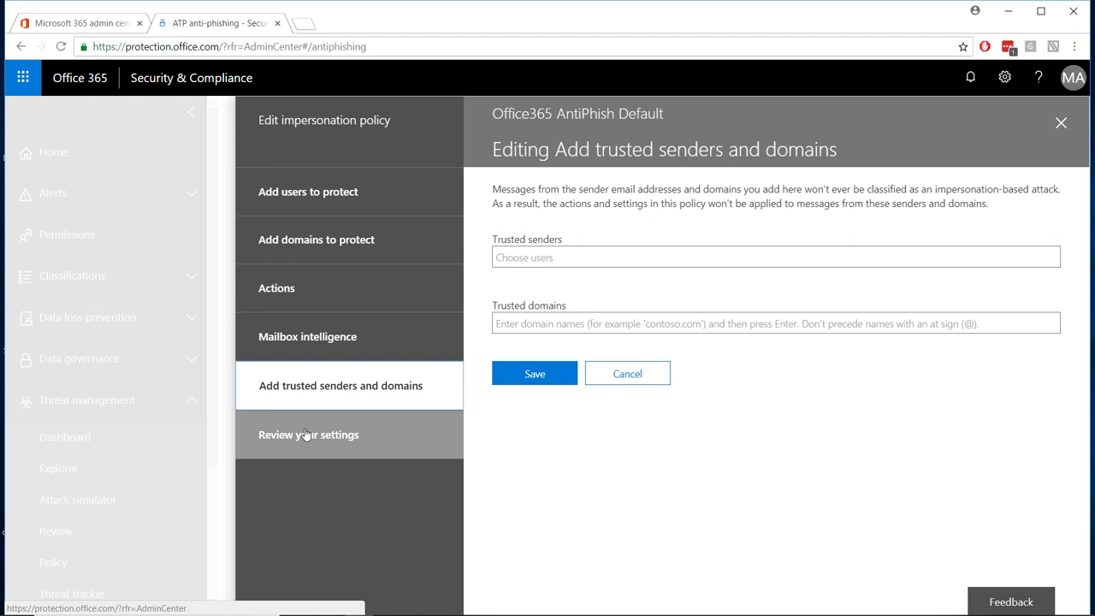
- Review and save the default policy's impersonation settings, then go to ATP safe attachments
click(305, 434)
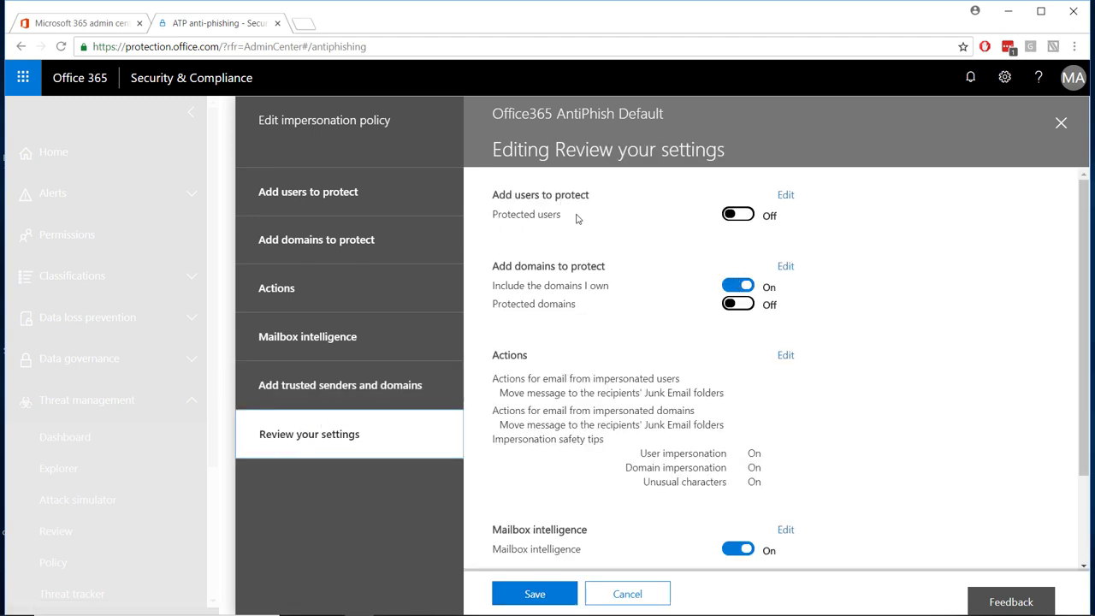
scroll(580, 256, down, 2)
click(536, 592)
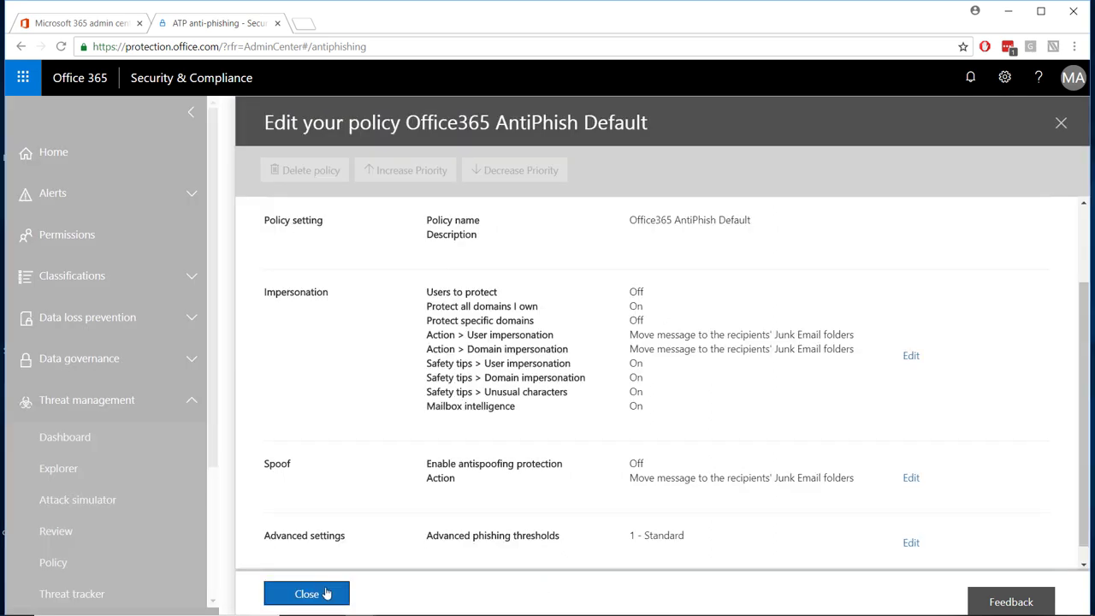
click(309, 594)
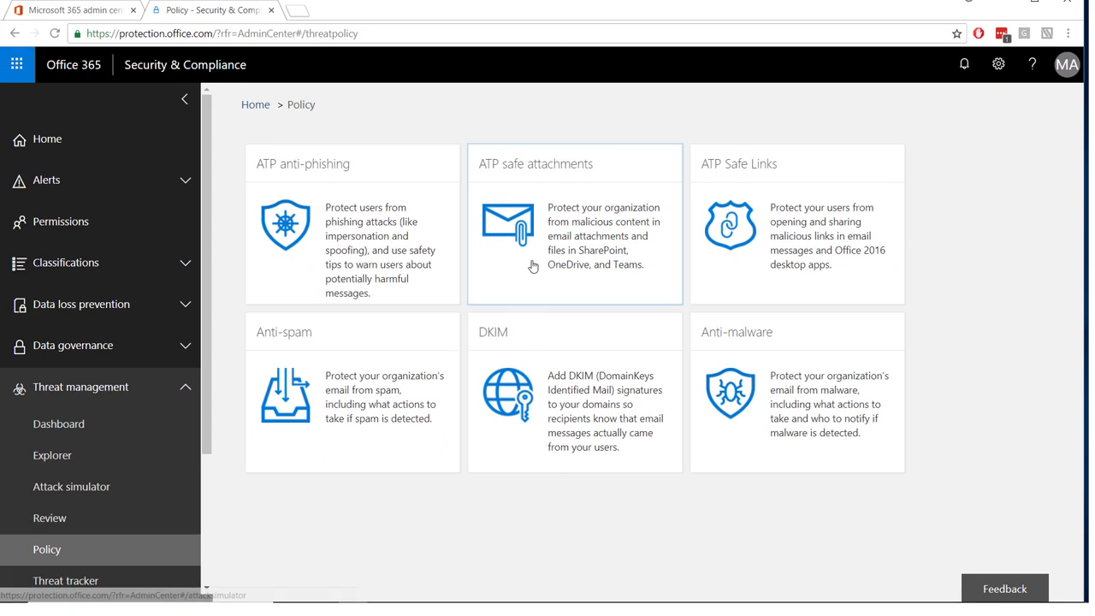
click(544, 264)
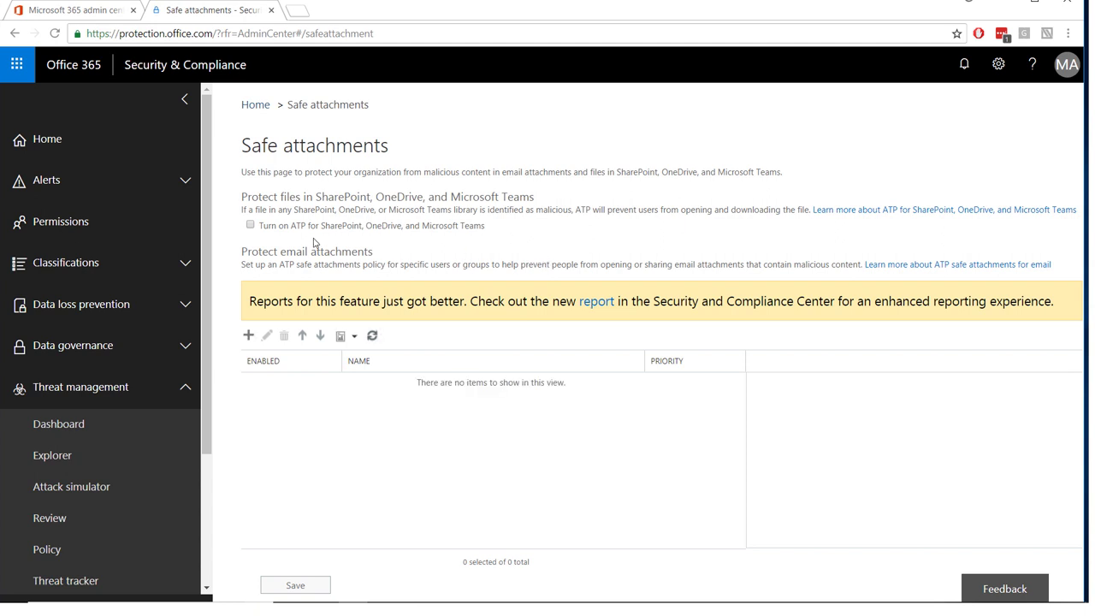
- Turn on ATP for SharePoint, OneDrive and Microsoft Teams, and maximize the browser window
click(250, 226)
key(super+Up)
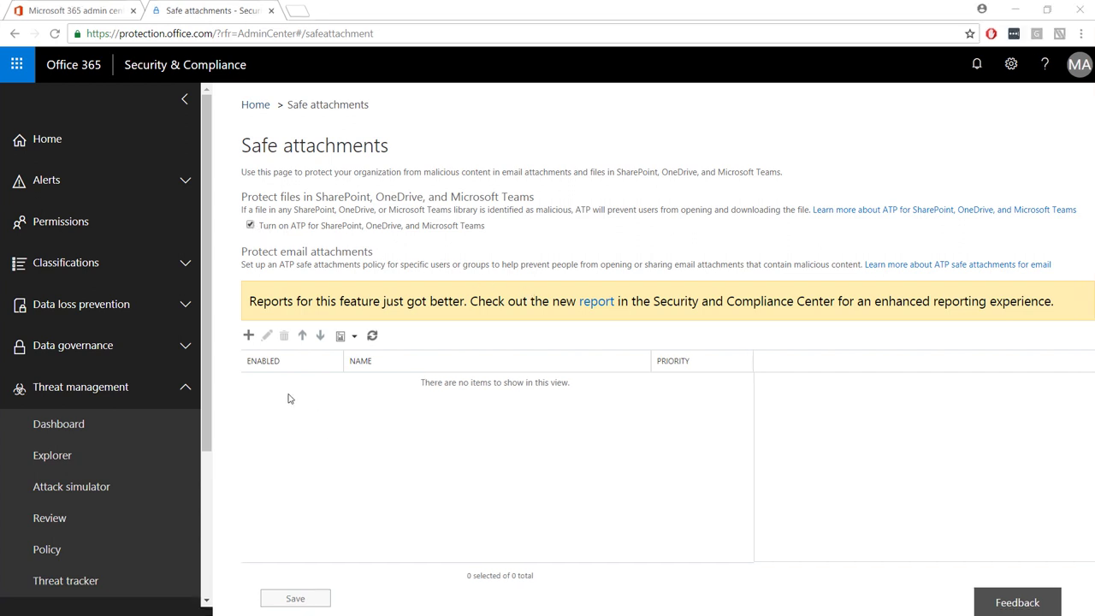
- Create safe attachments 'Policy 1' with the Replace action, redirecting attachments to the admin's e-mail address
click(249, 337)
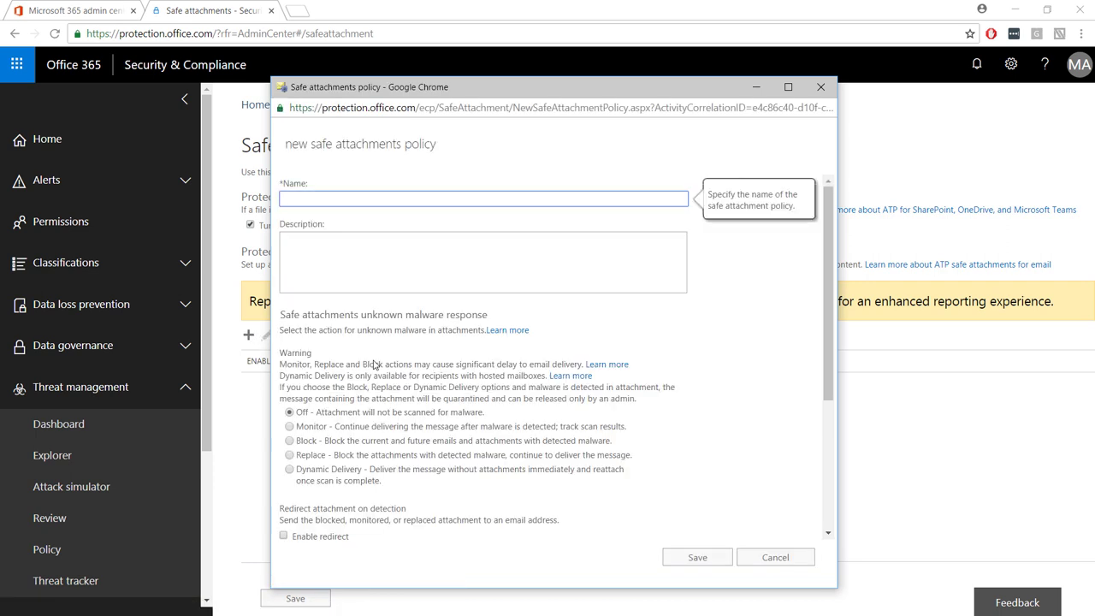
text(Policy 1)
scroll(383, 377, down, 1)
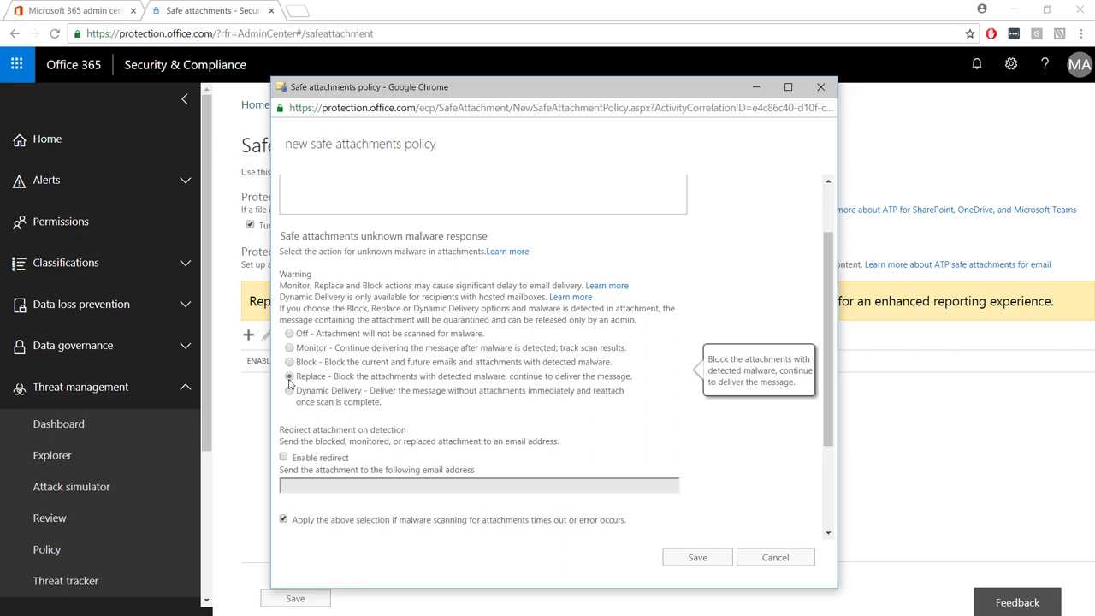
scroll(560, 435, down, 1)
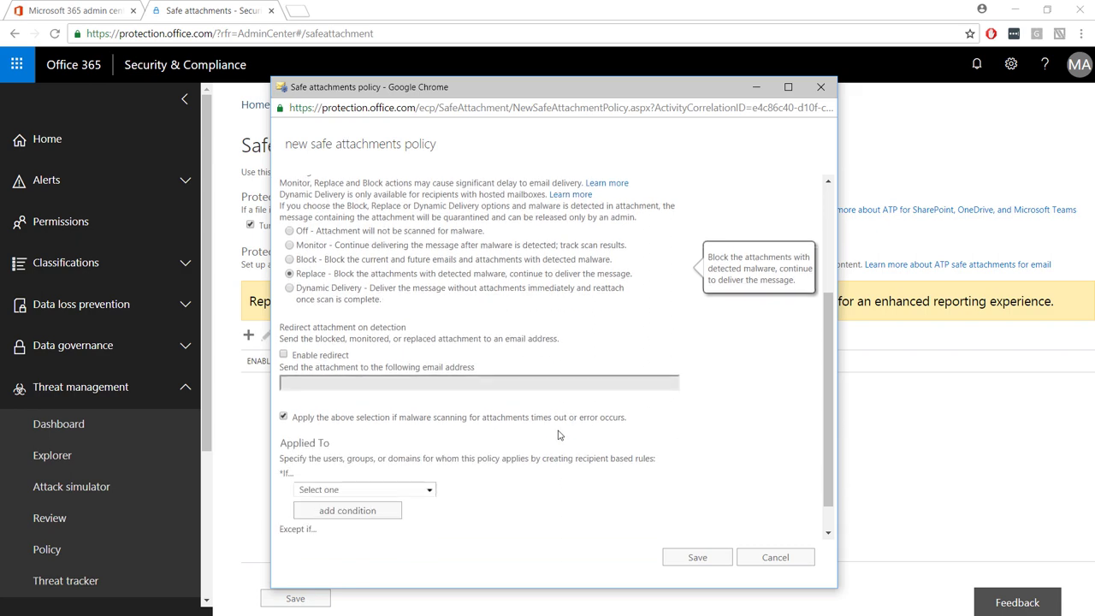
click(283, 354)
click(309, 384)
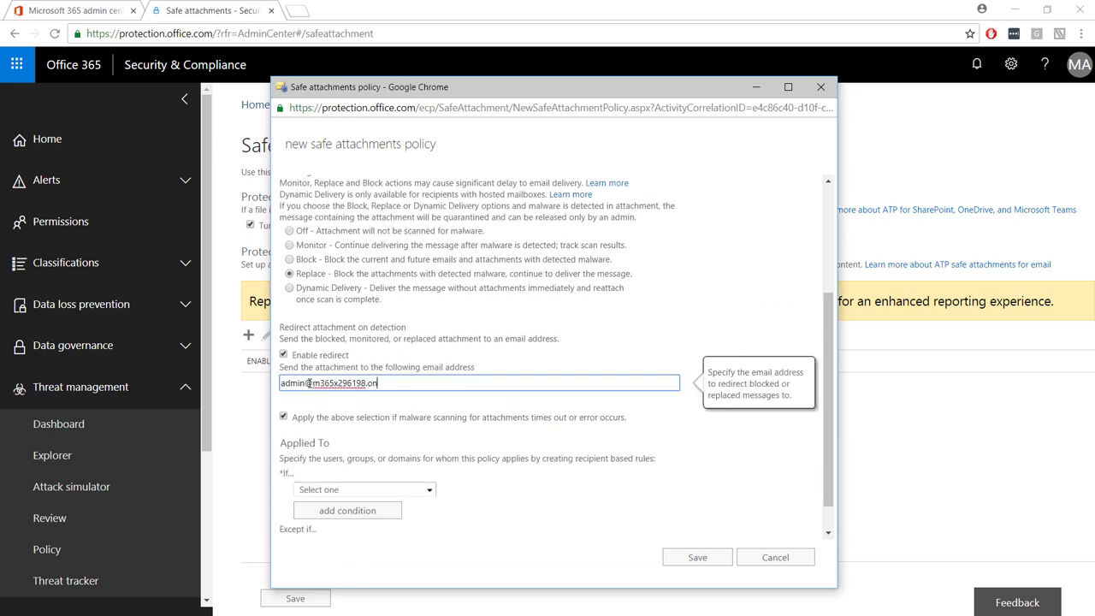
scroll(429, 479, down, 1)
click(430, 454)
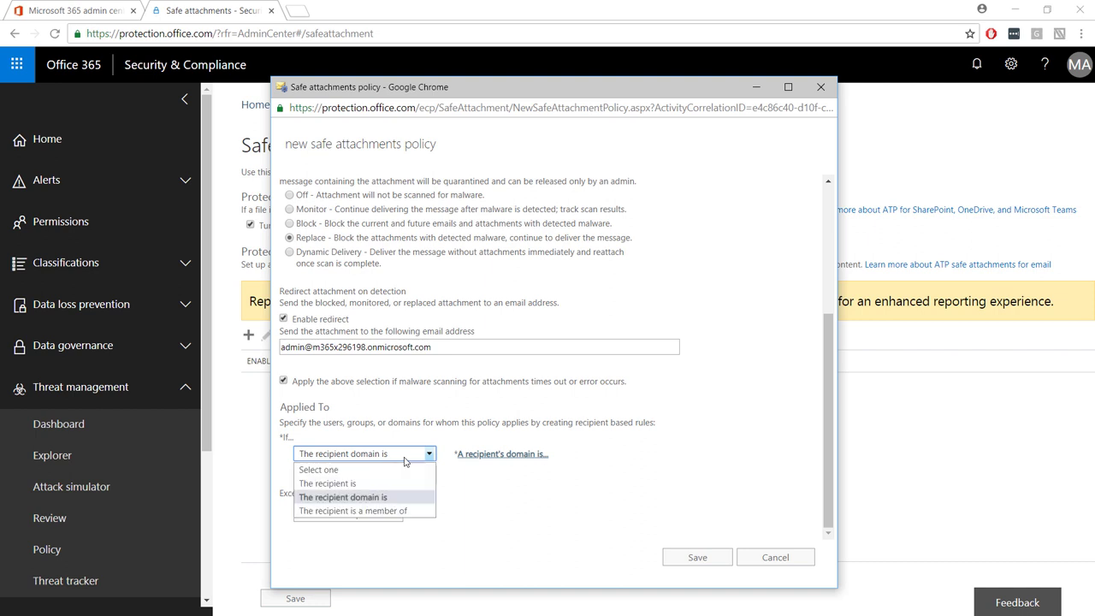
- Apply Policy 1 to members of the All Employees group and save it
click(381, 511)
click(632, 289)
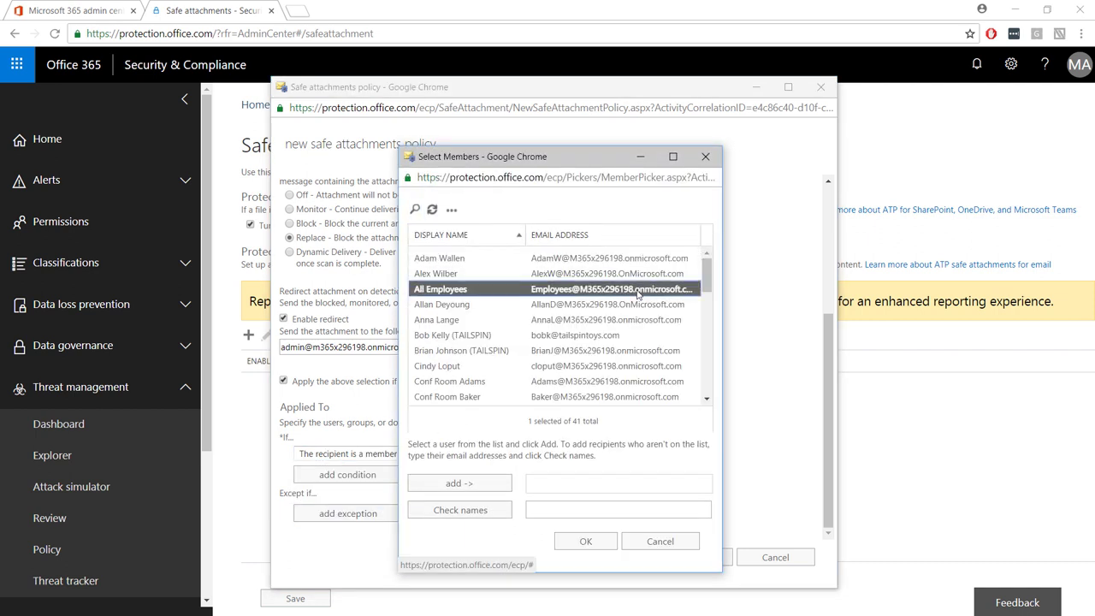
click(451, 490)
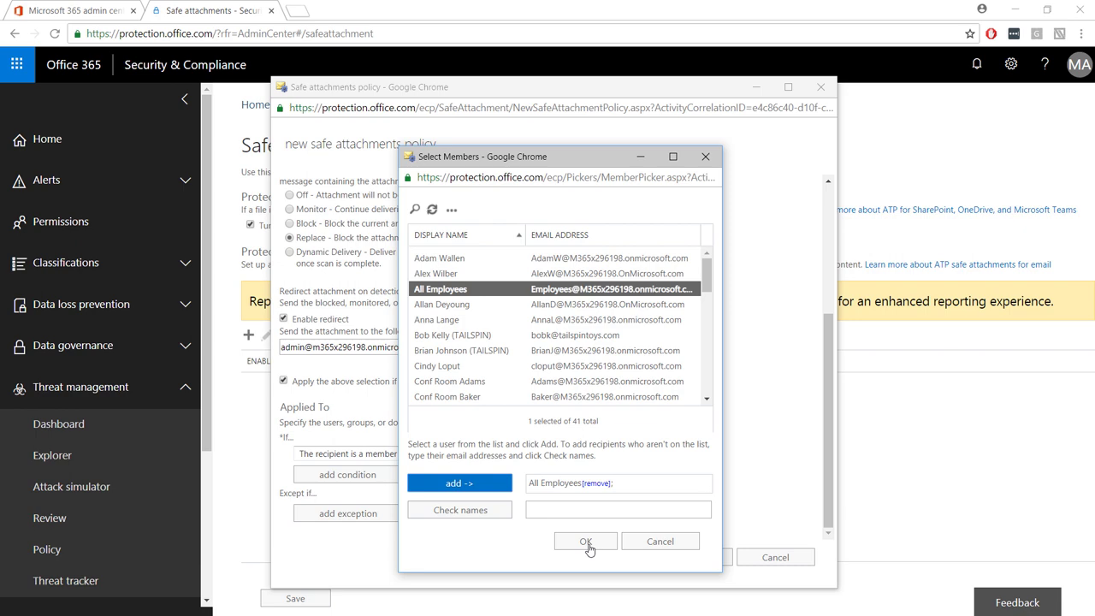
click(587, 545)
click(688, 559)
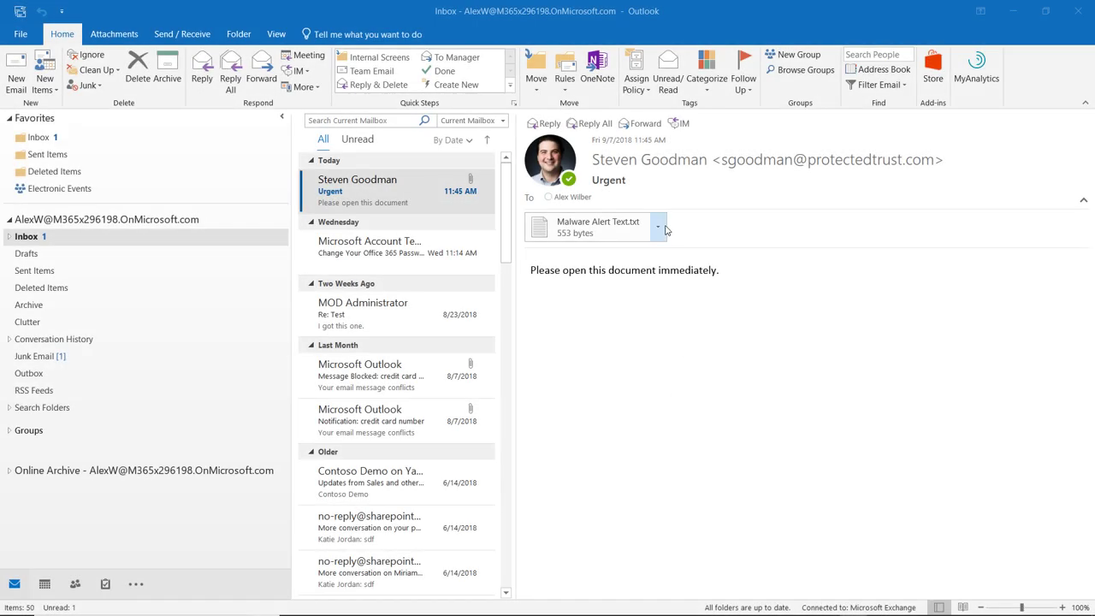
- Open the Malware Alert Text.txt attachment from the urgent message in Outlook
click(666, 229)
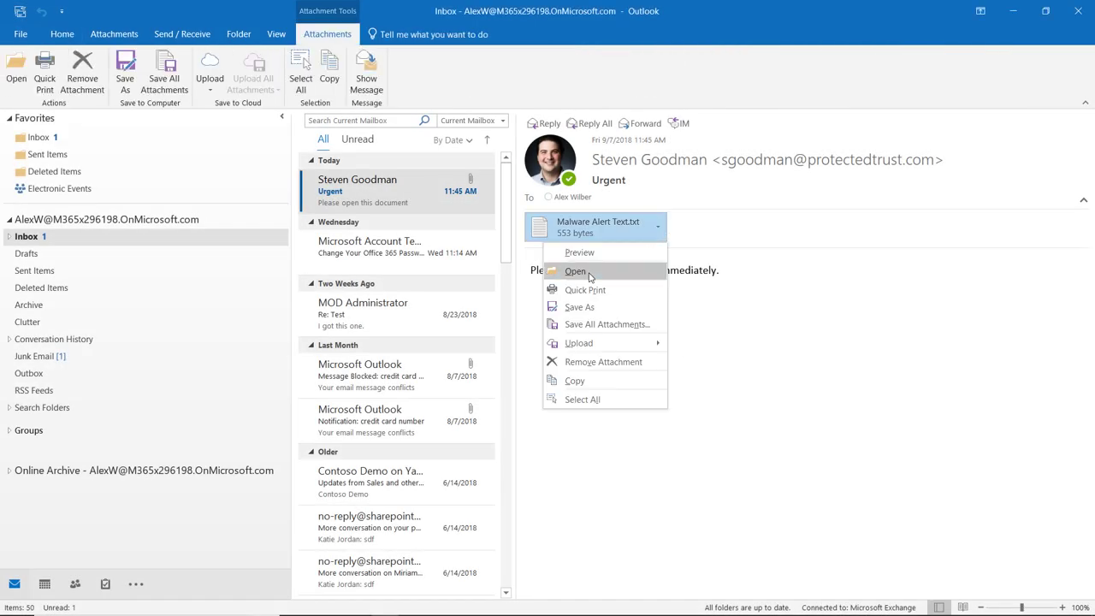
click(589, 277)
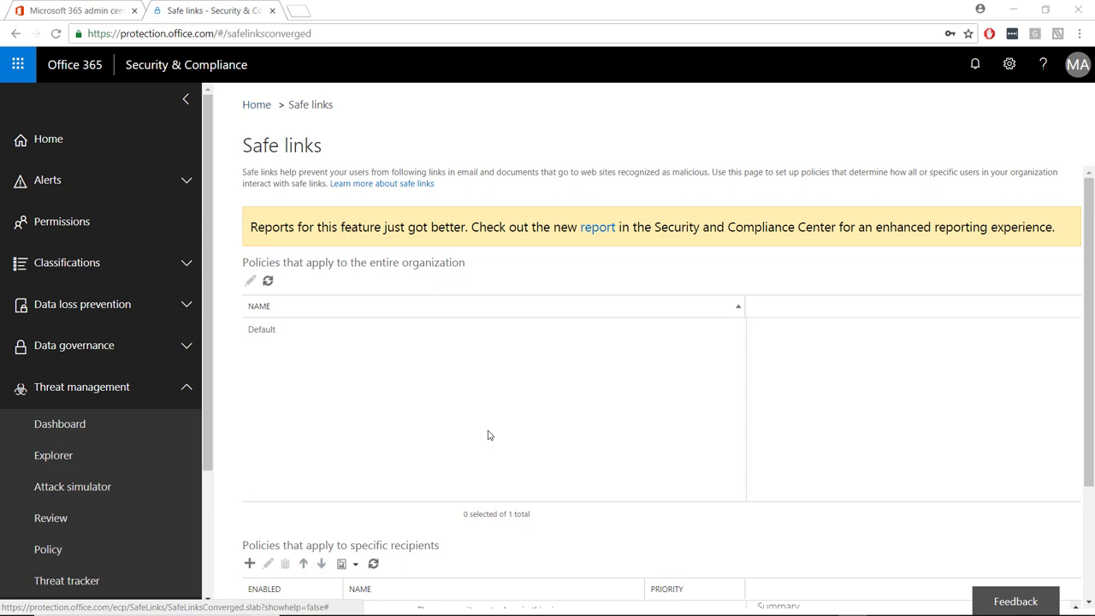
- Scroll the ATP Safe Links page down to 'Policies that apply to specific recipients'
scroll(488, 436, down, 3)
- Create safe links policy All Users set On, scanning downloads and internal messages, for the organization's recipient domain
click(249, 407)
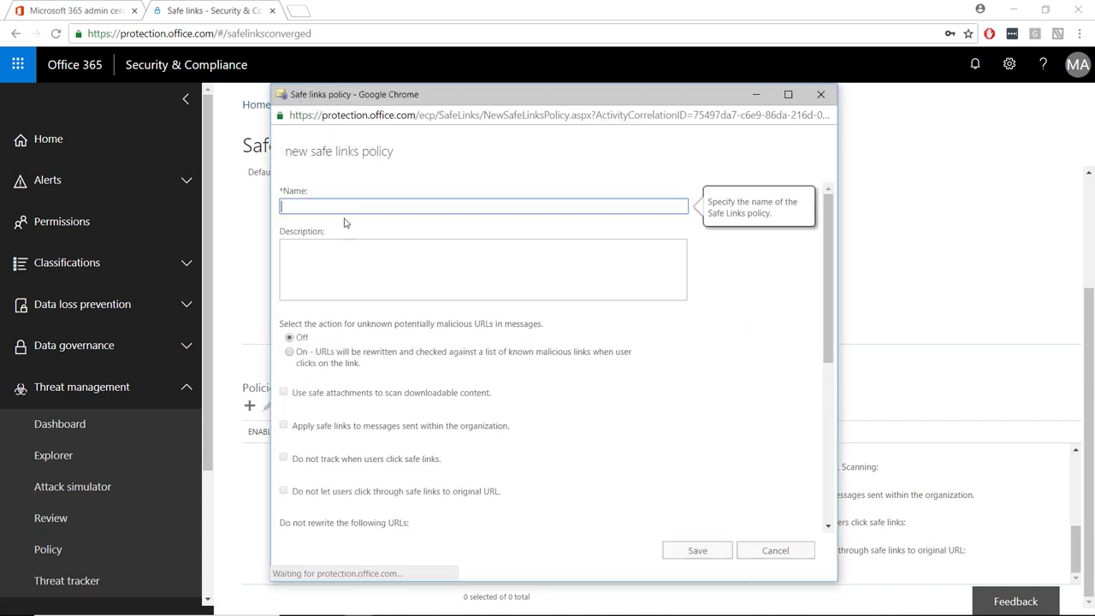
click(289, 351)
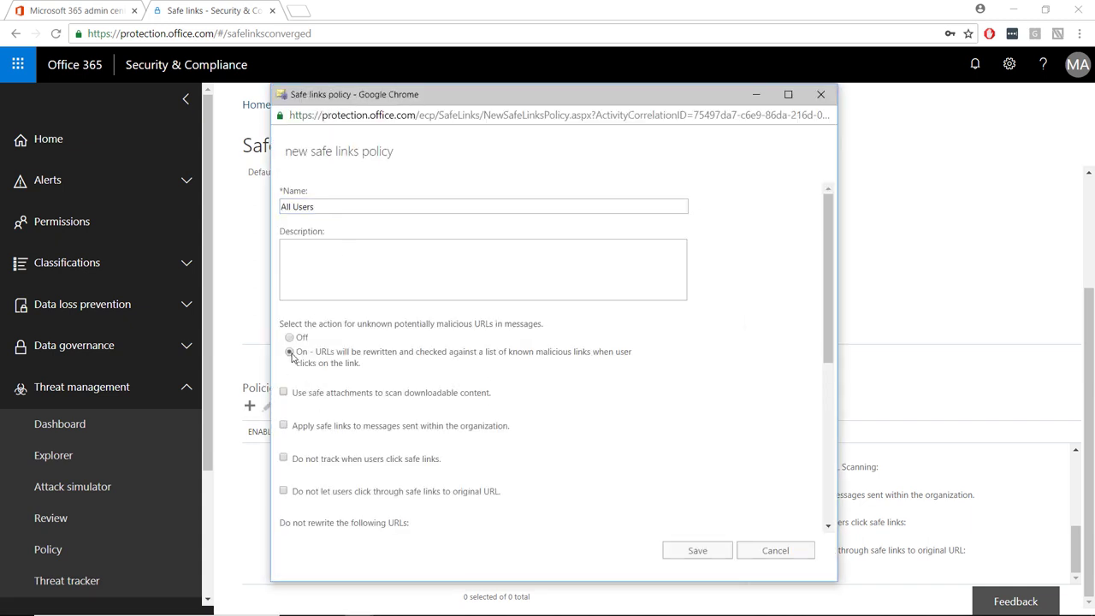
click(284, 392)
click(283, 425)
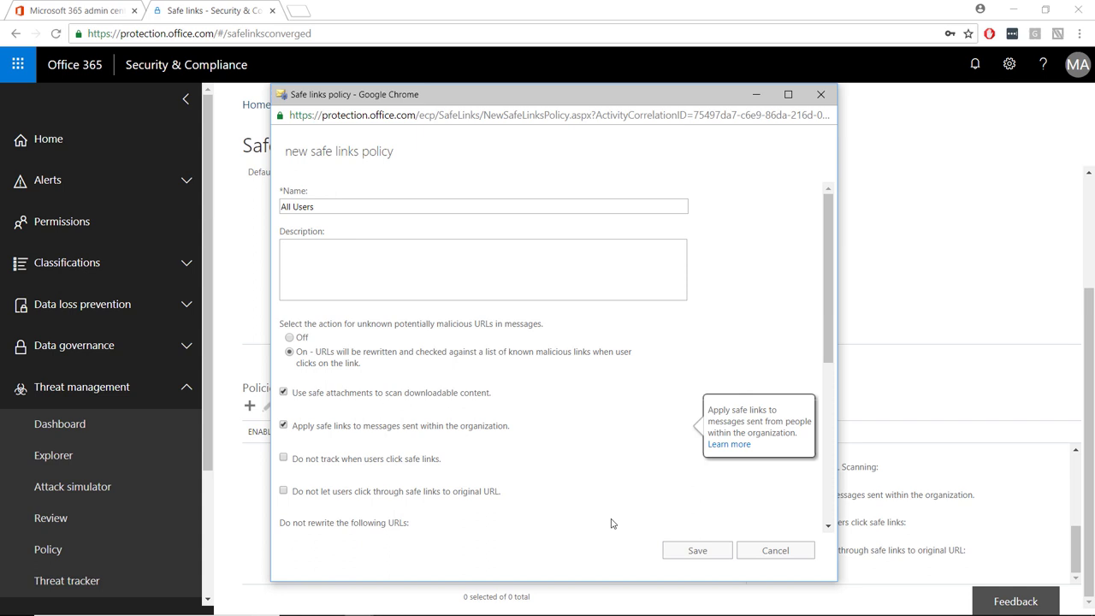
scroll(612, 523, down, 5)
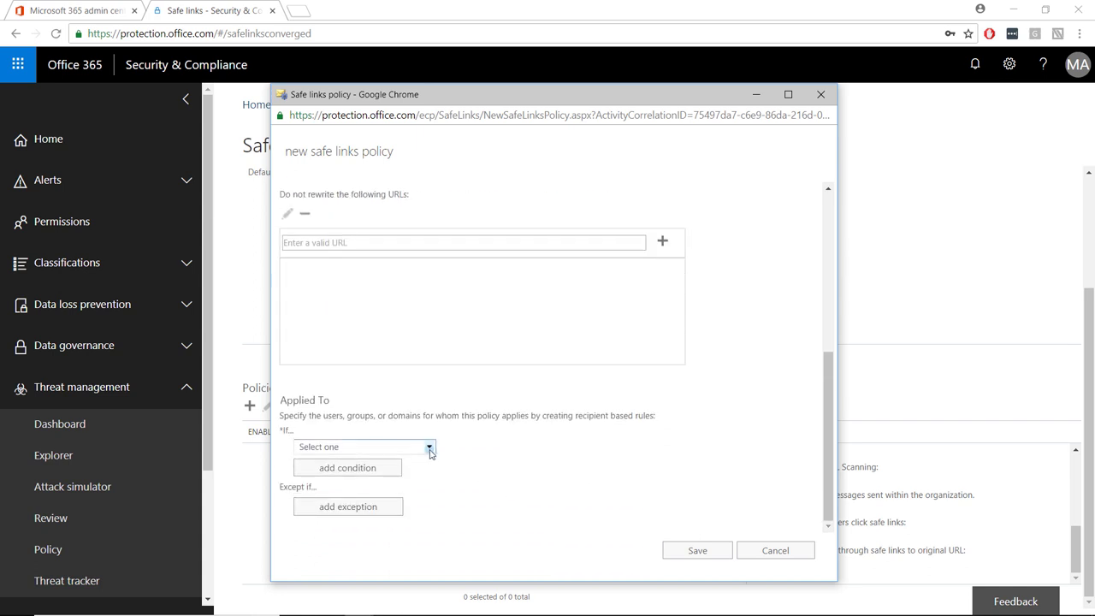
click(430, 448)
click(364, 490)
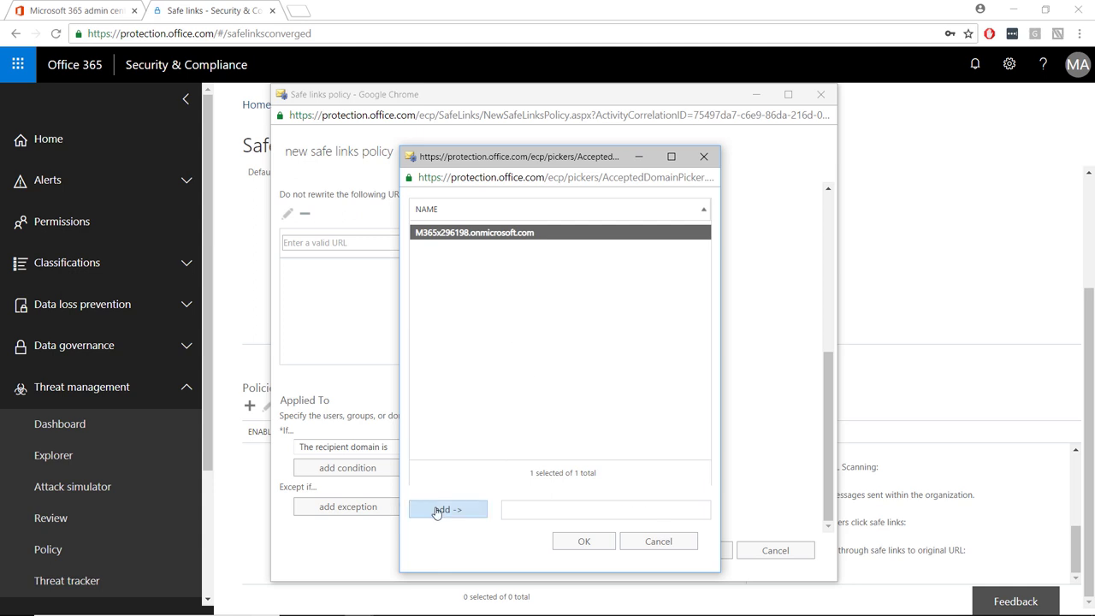
click(444, 509)
click(576, 542)
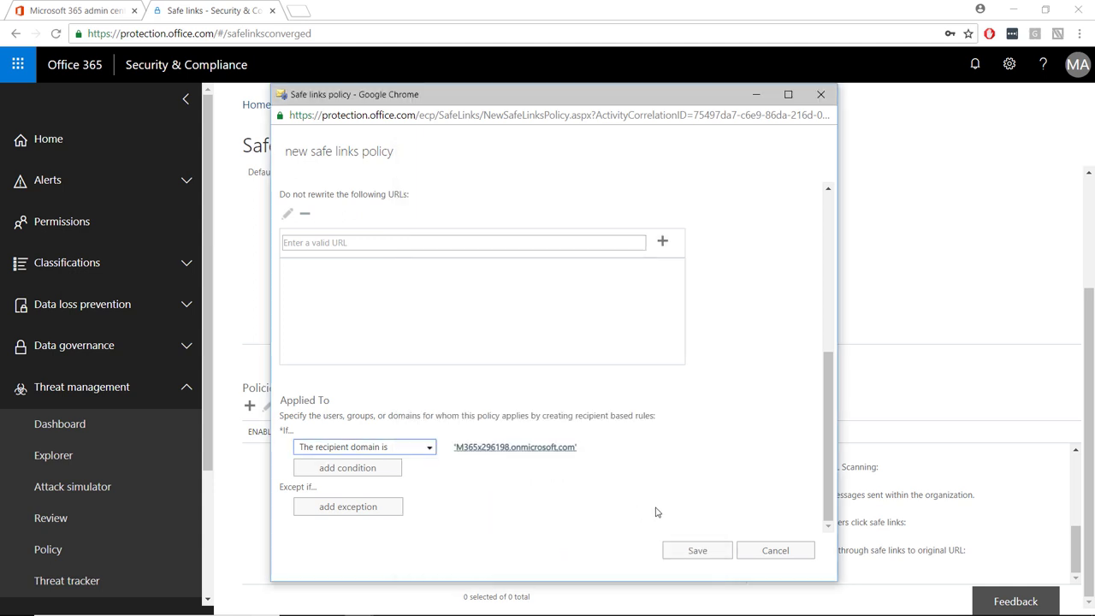
click(708, 555)
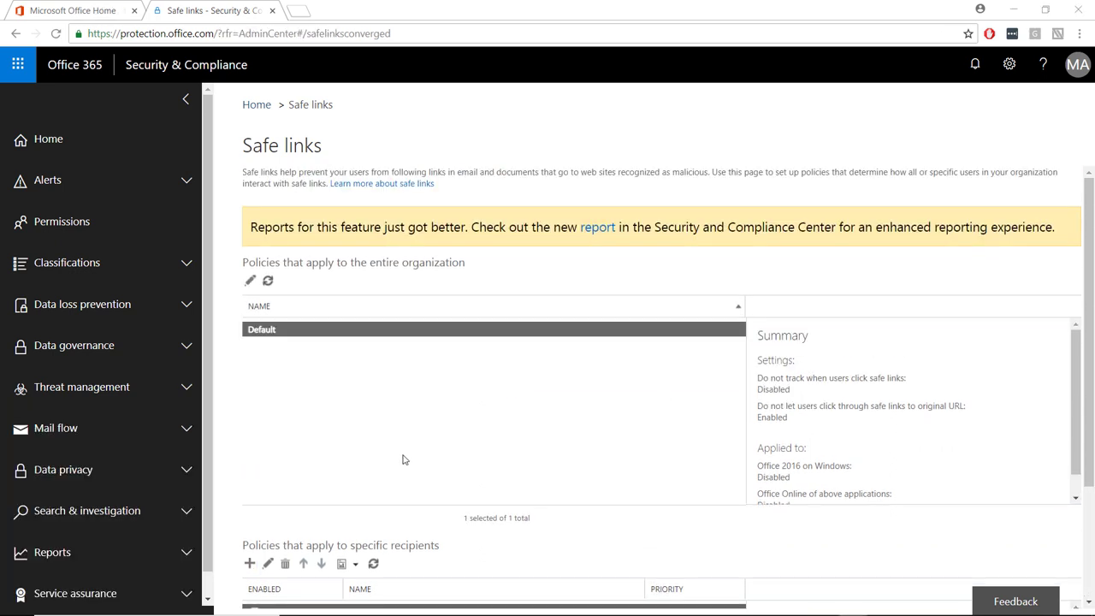
click(250, 281)
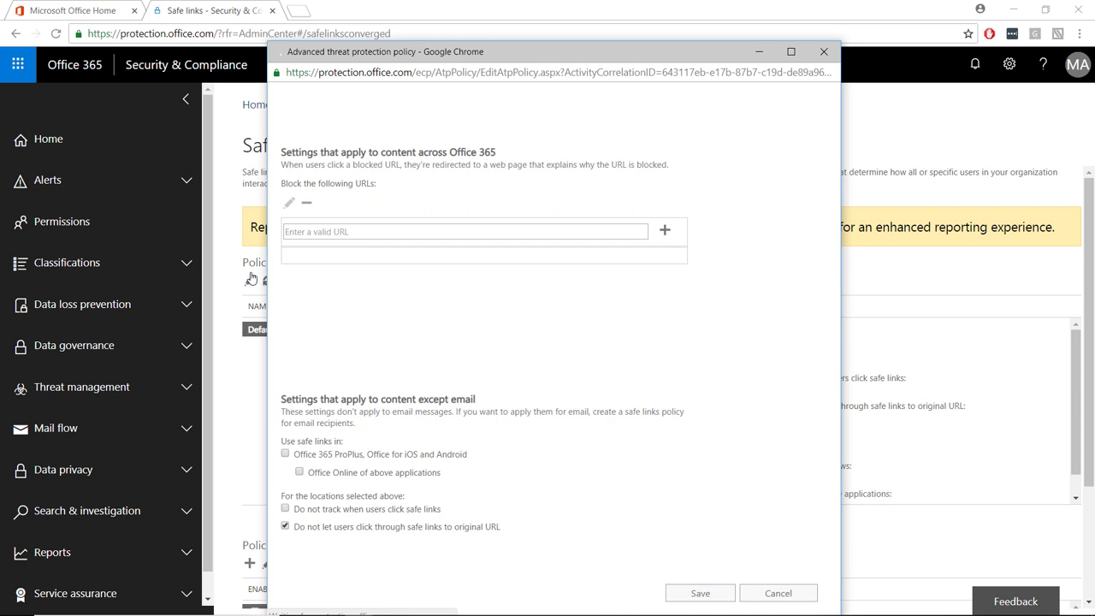
click(327, 231)
text(https)
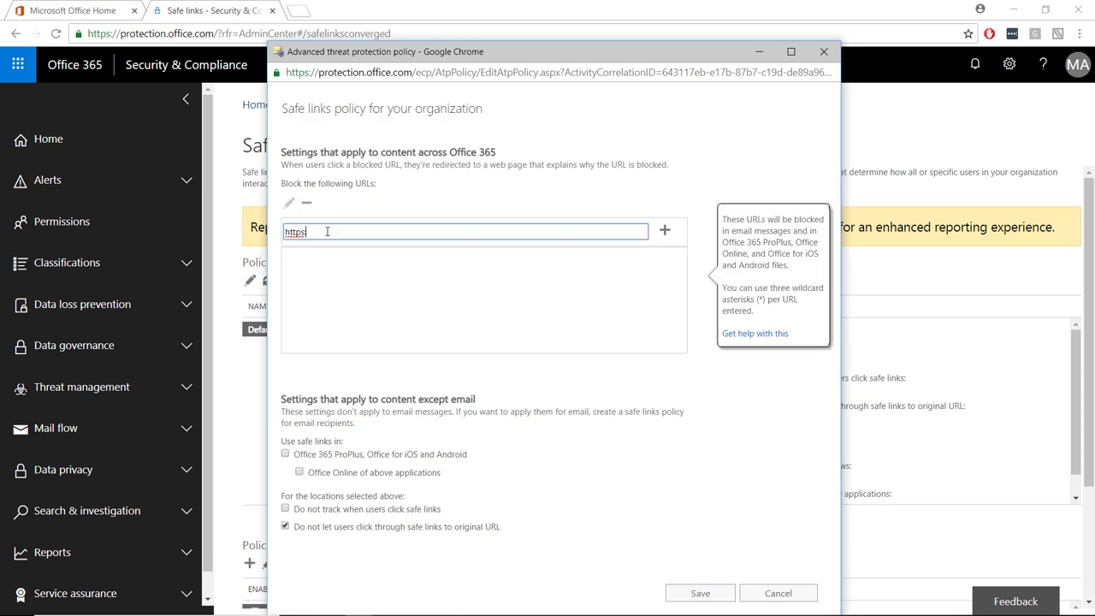
text(://clickablelinks.com)
click(664, 229)
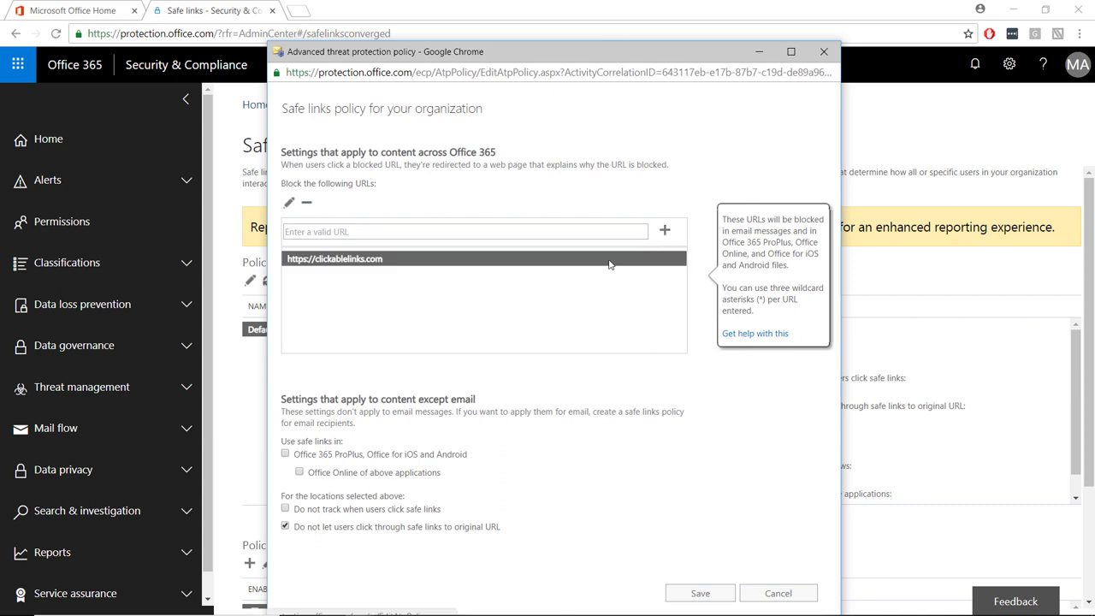
- Extend the Default policy's safe links to Office Online and save it
mouse_move(287, 460)
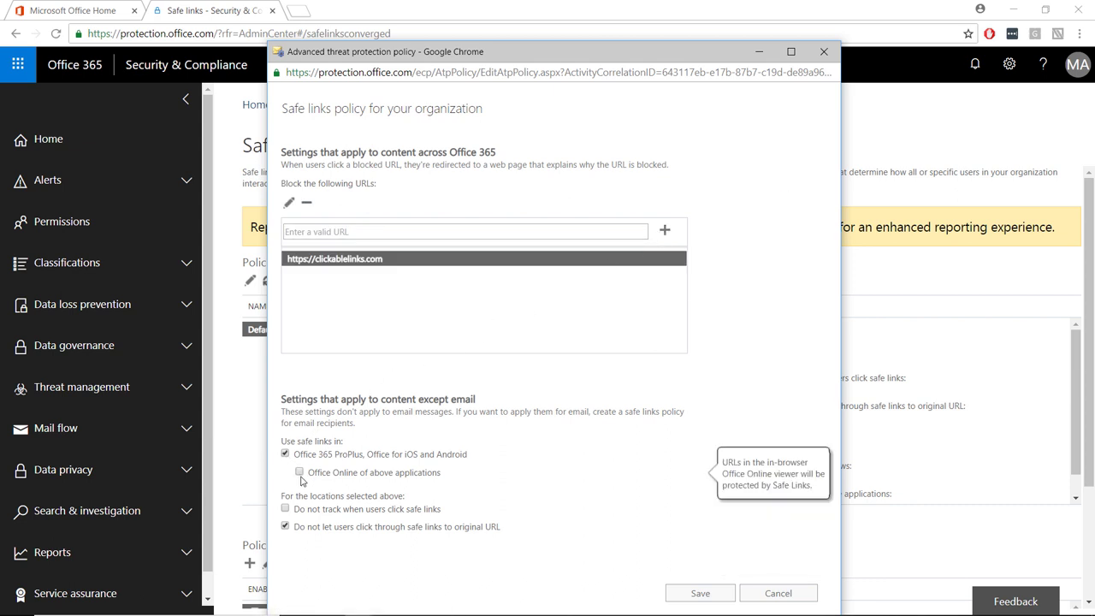
click(299, 473)
click(704, 592)
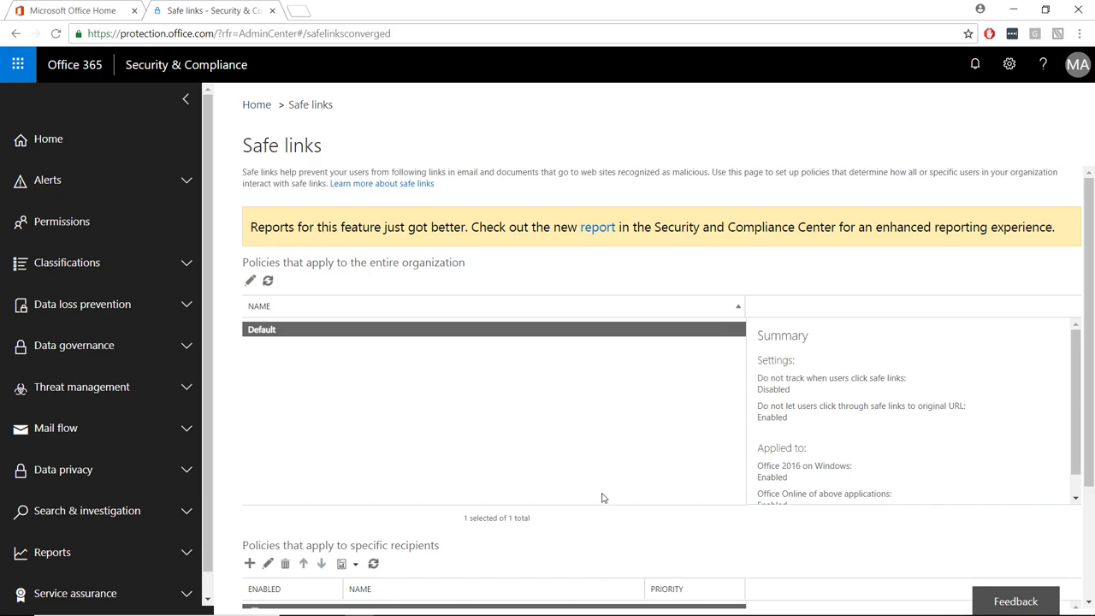